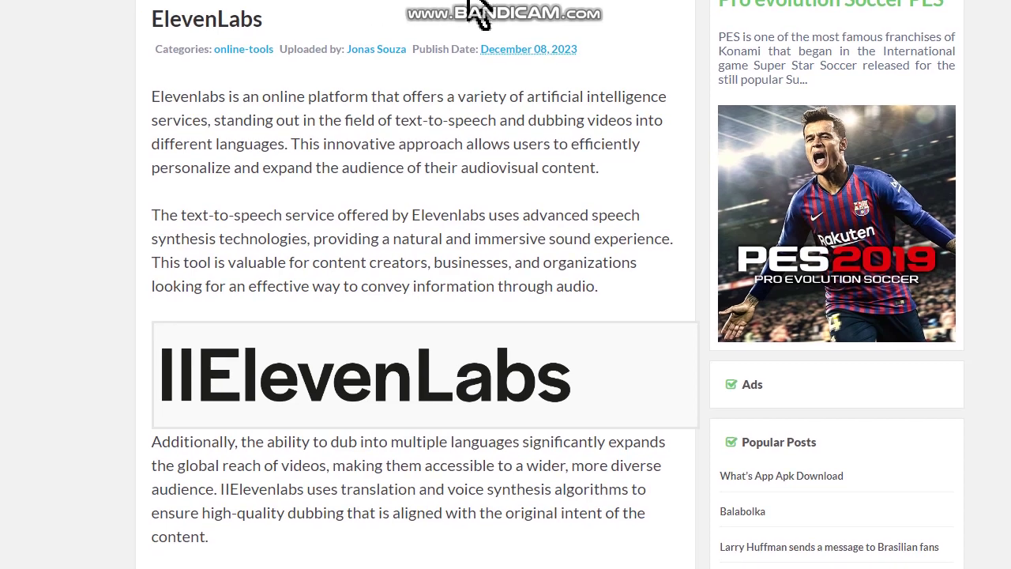
Go from the registration link to the ElevenLabs Sign Up page and pass the hCaptcha check
scroll(505, 88, down, 5)
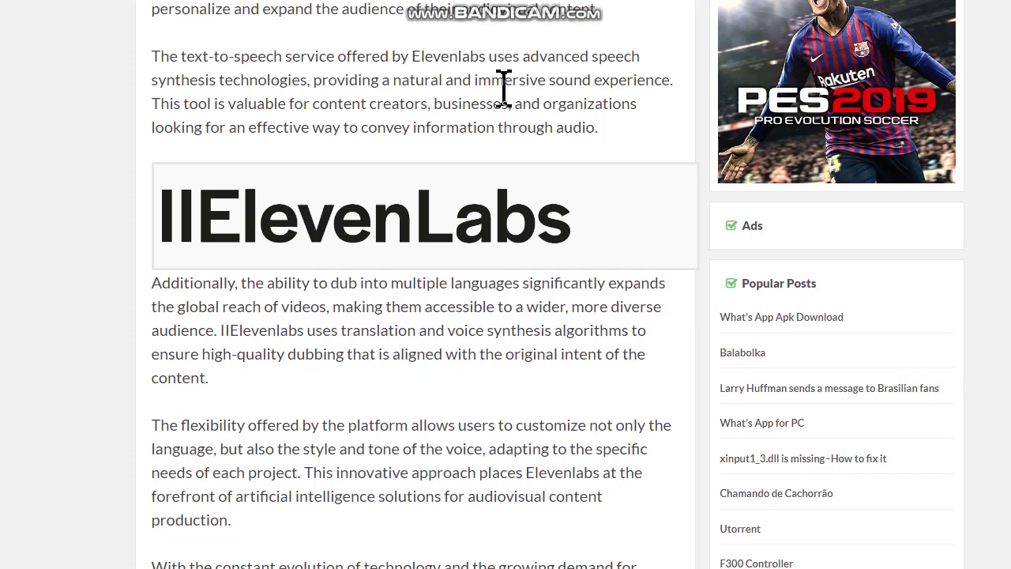
scroll(504, 88, down, 2)
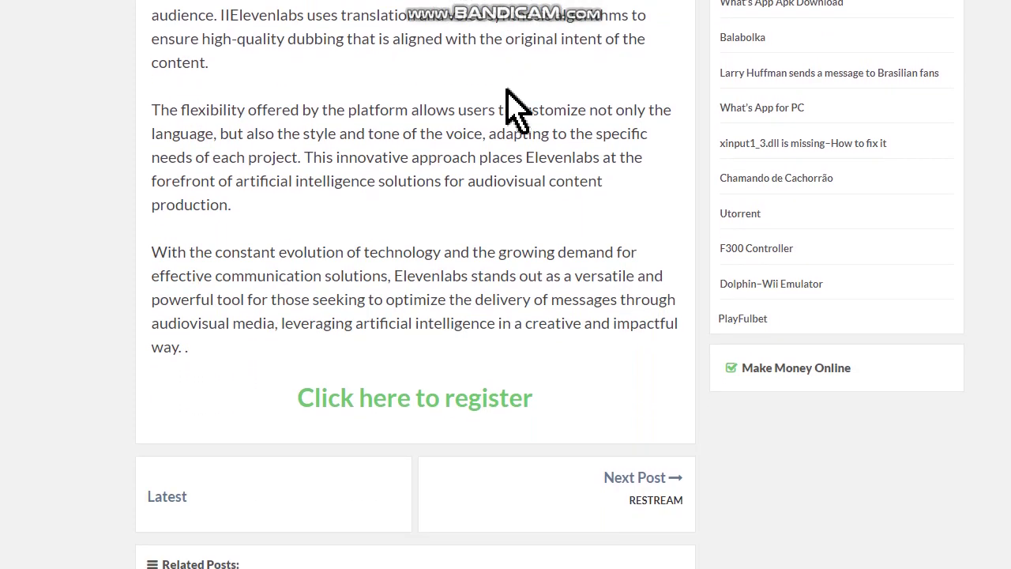
scroll(509, 98, up, 2)
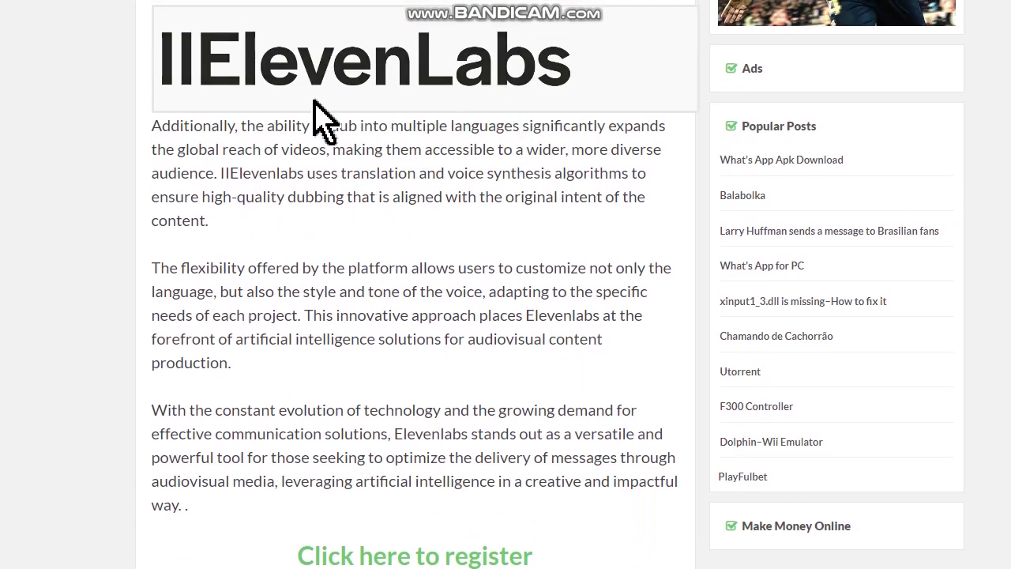
scroll(507, 121, down, 3)
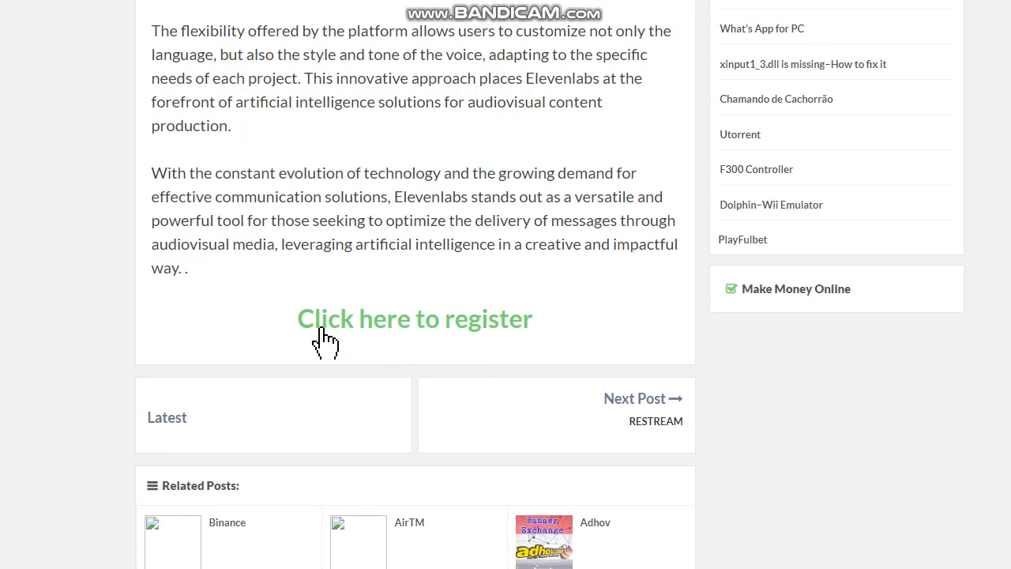
click(471, 322)
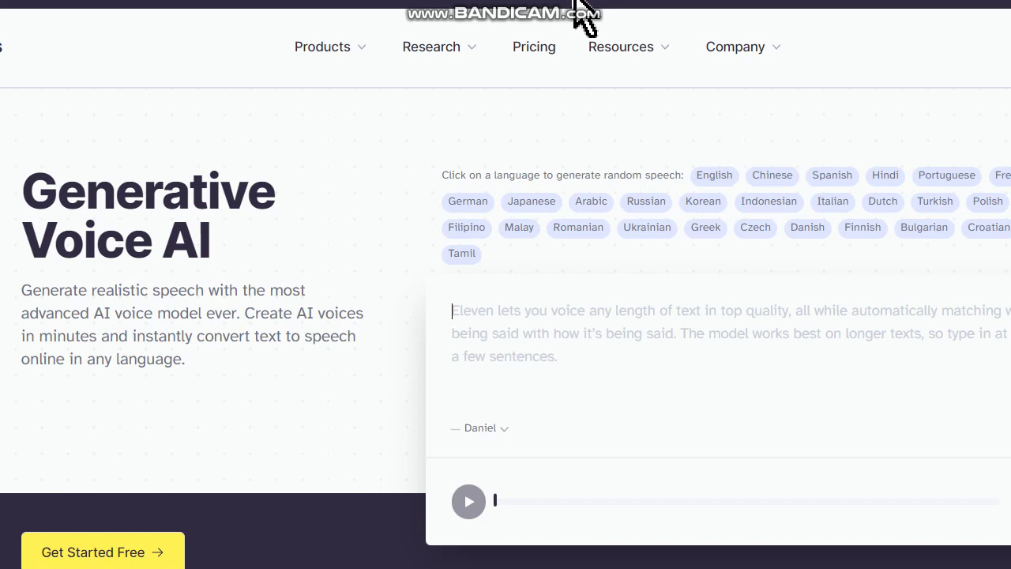
click(947, 49)
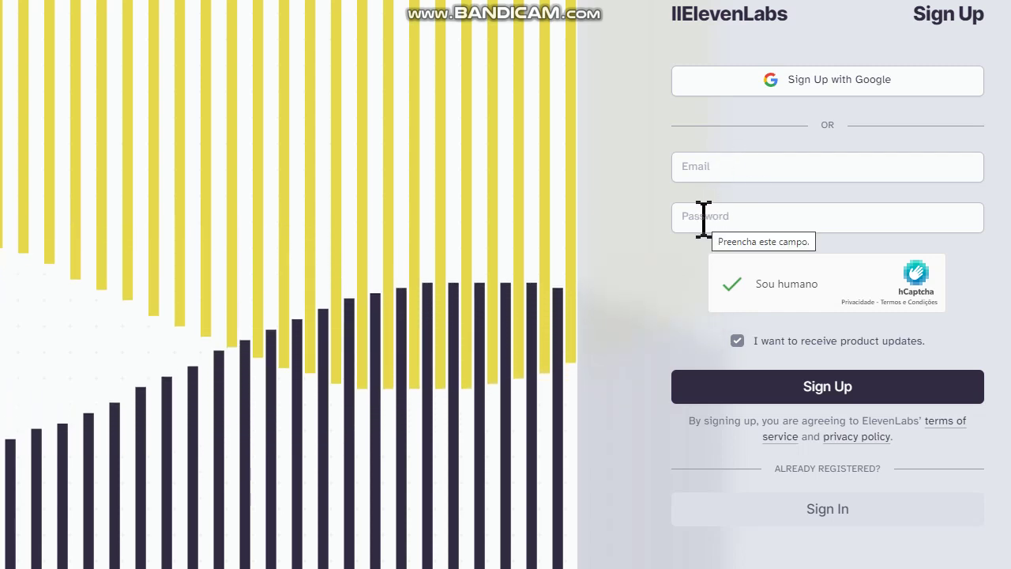
click(731, 284)
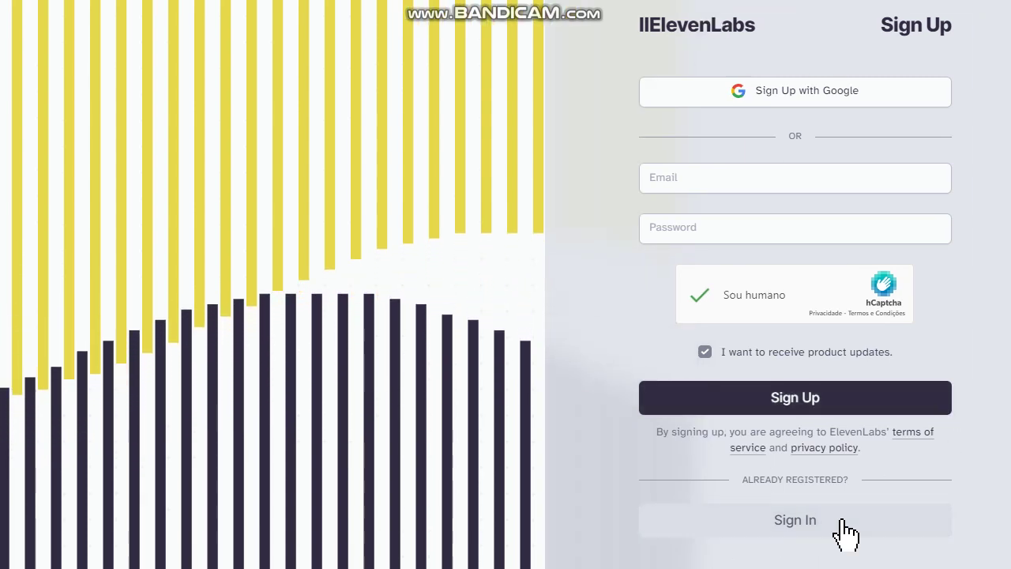
Sign in with the existing account and open the Dubbing section
click(800, 527)
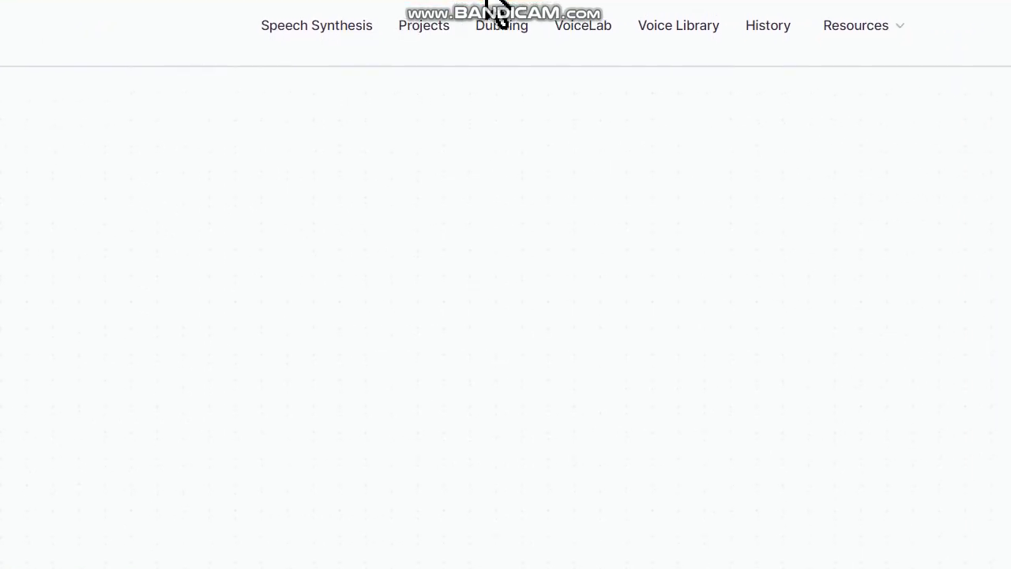
click(506, 40)
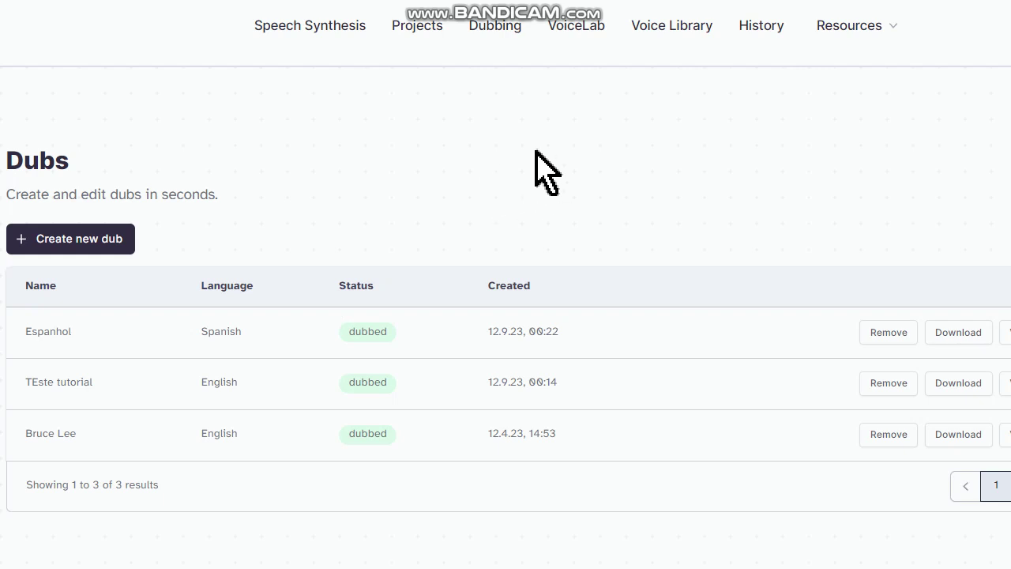
Start a new dub named 'english to spanish' with English as source, target left unset
click(82, 243)
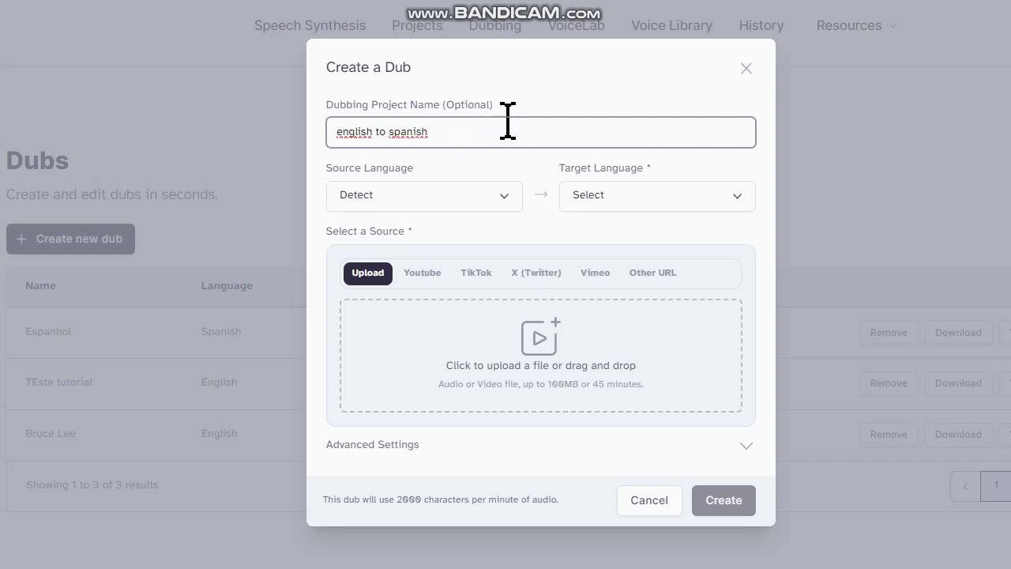
click(722, 198)
scroll(651, 320, down, 5)
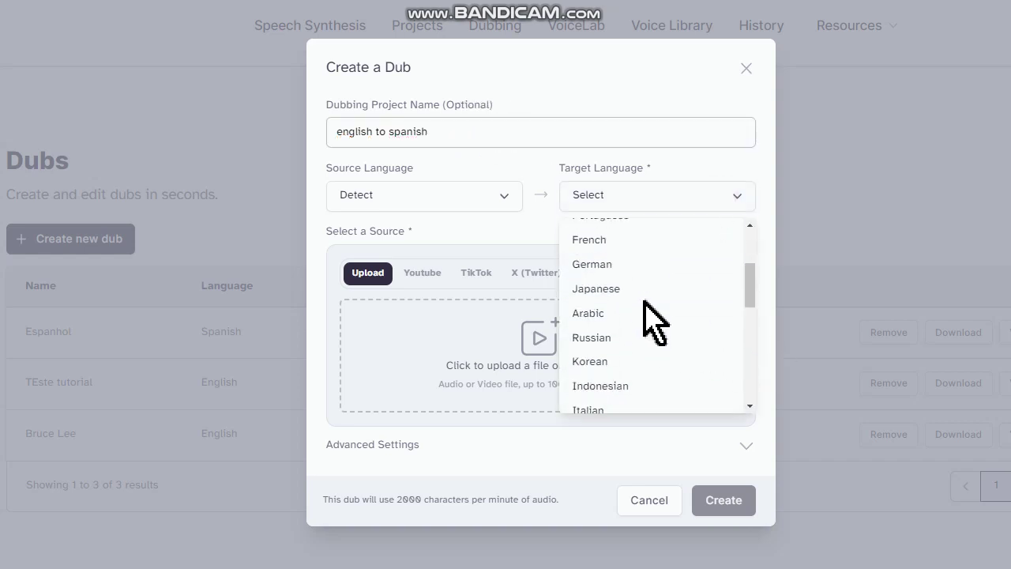
scroll(644, 301, down, 2)
scroll(645, 304, up, 3)
scroll(645, 308, down, 3)
scroll(638, 300, up, 6)
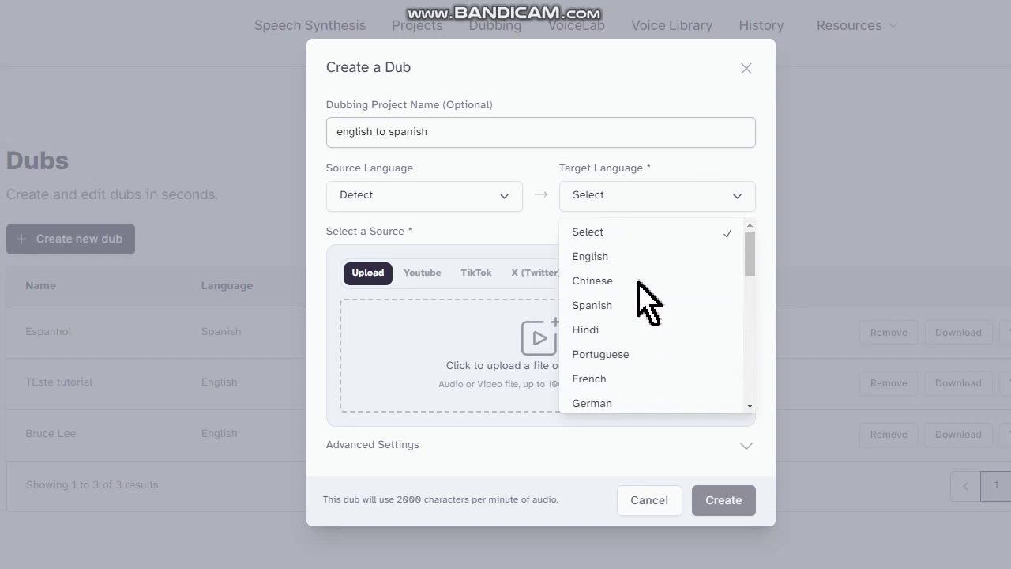
click(583, 56)
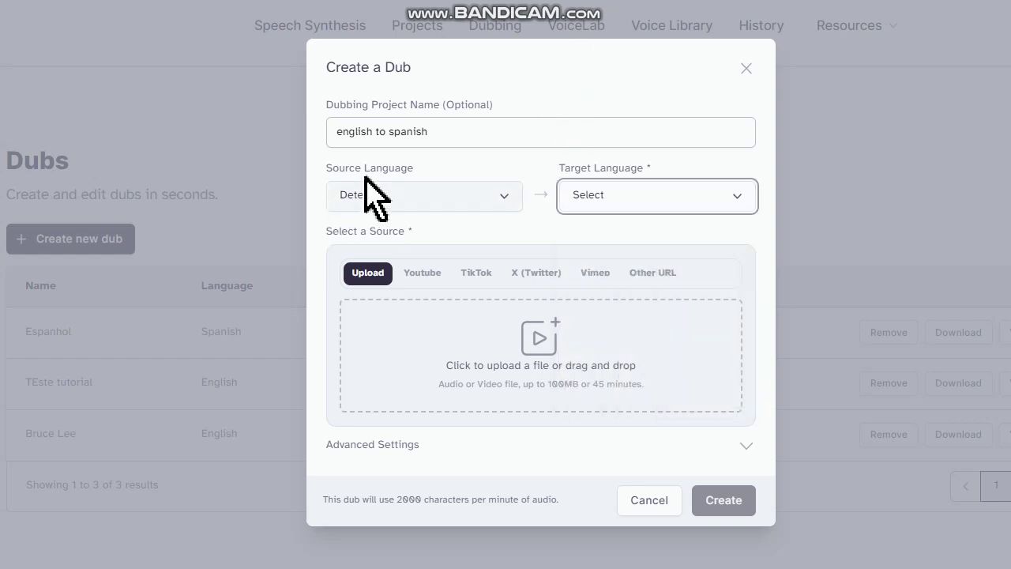
click(475, 208)
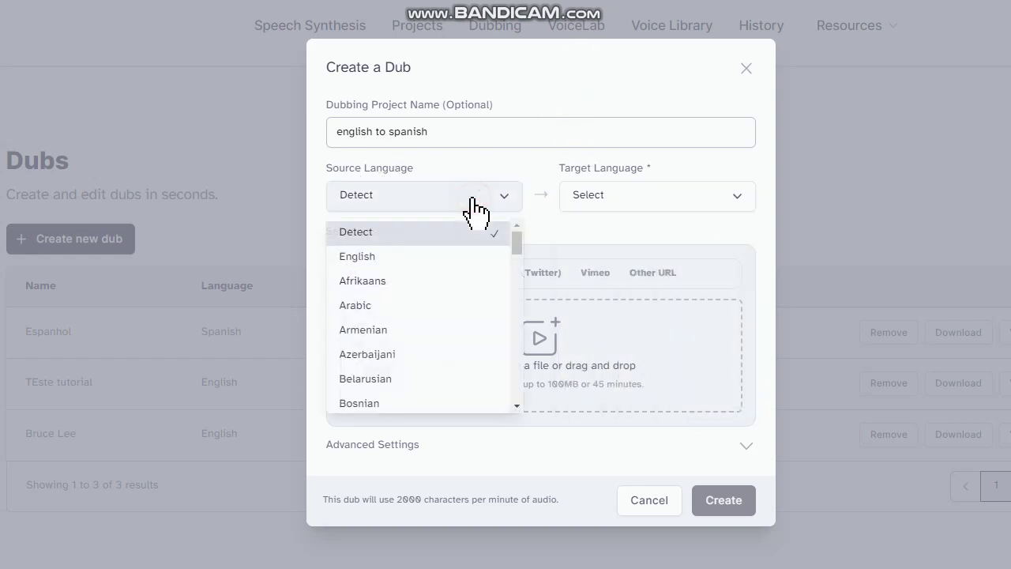
click(361, 256)
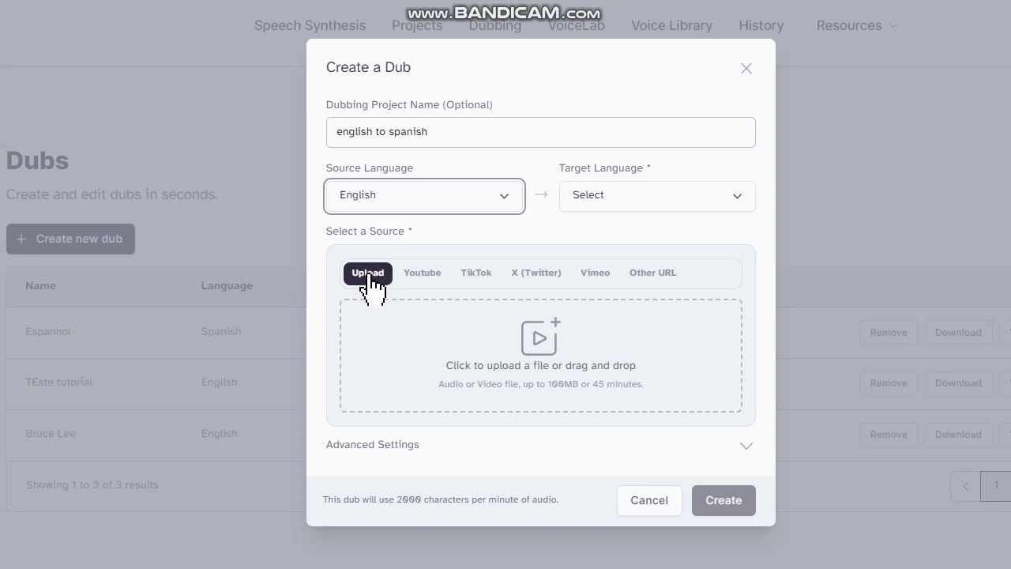
Look through the YouTube, TikTok, X and Vimeo source options, then choose Upload
click(422, 273)
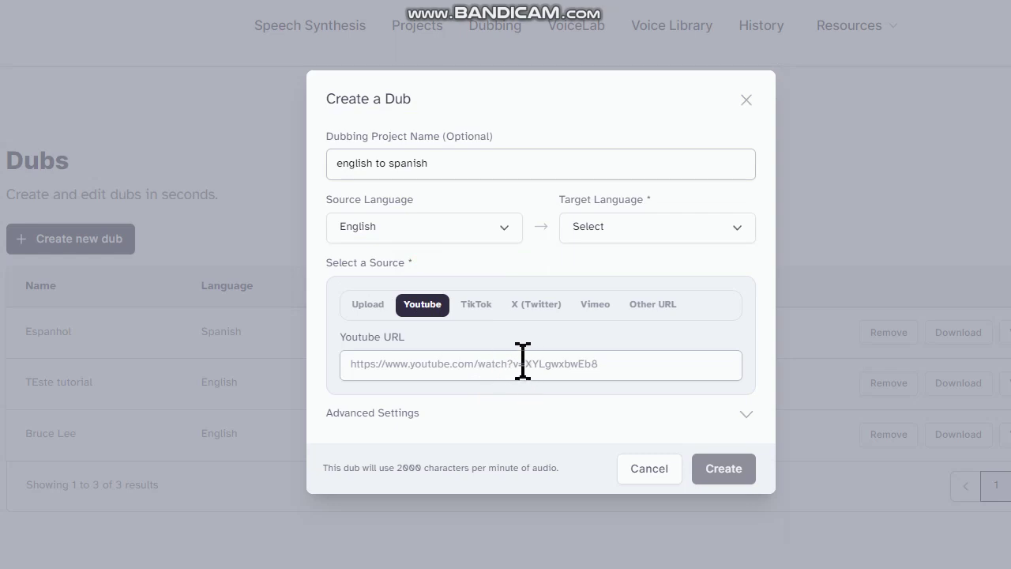
click(476, 306)
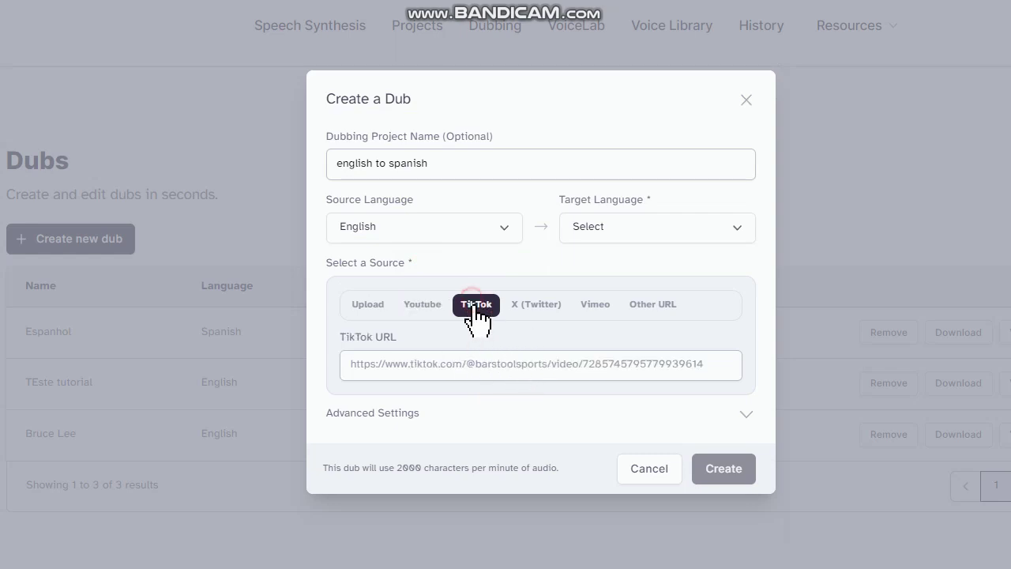
click(538, 307)
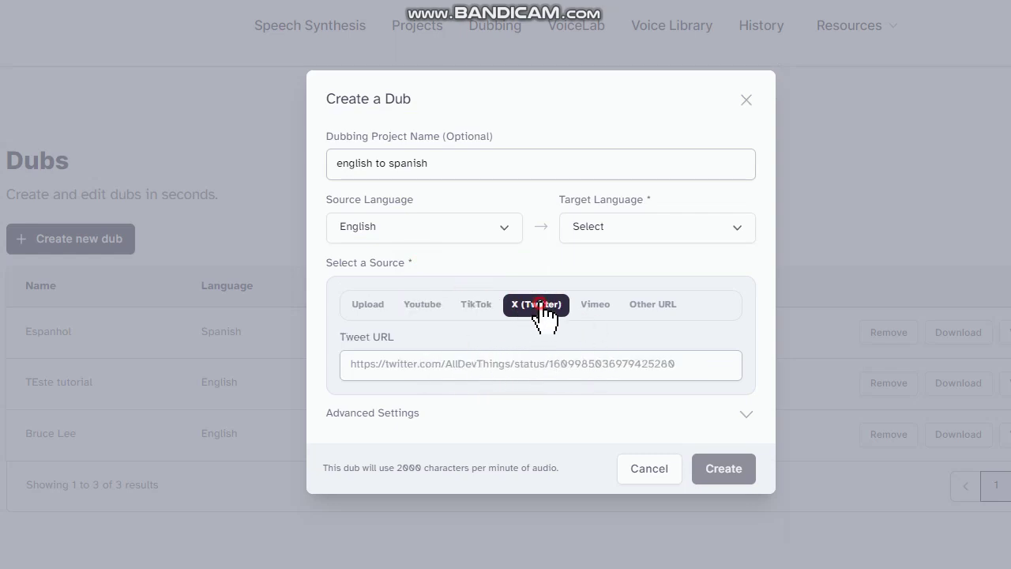
click(596, 306)
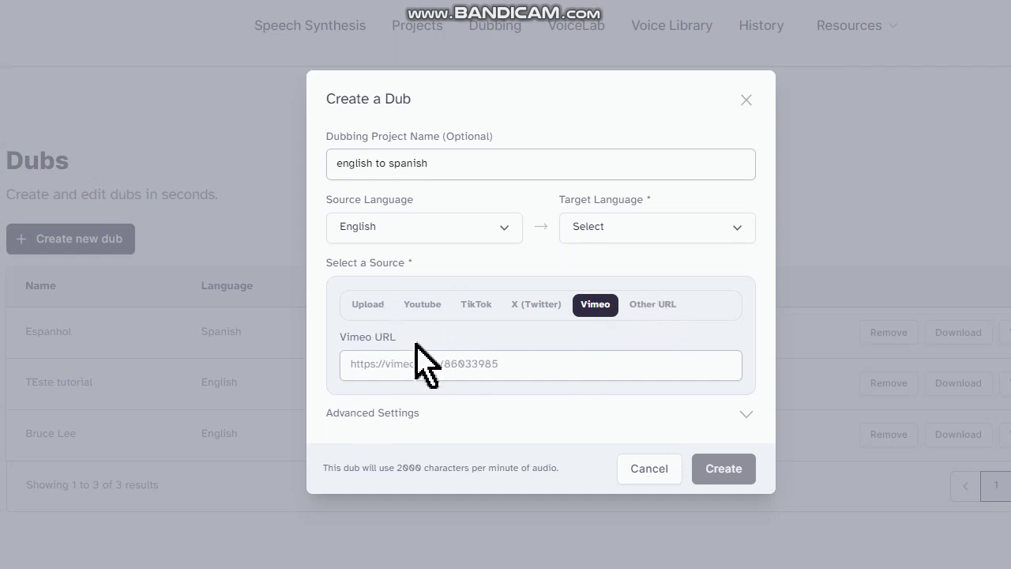
click(367, 304)
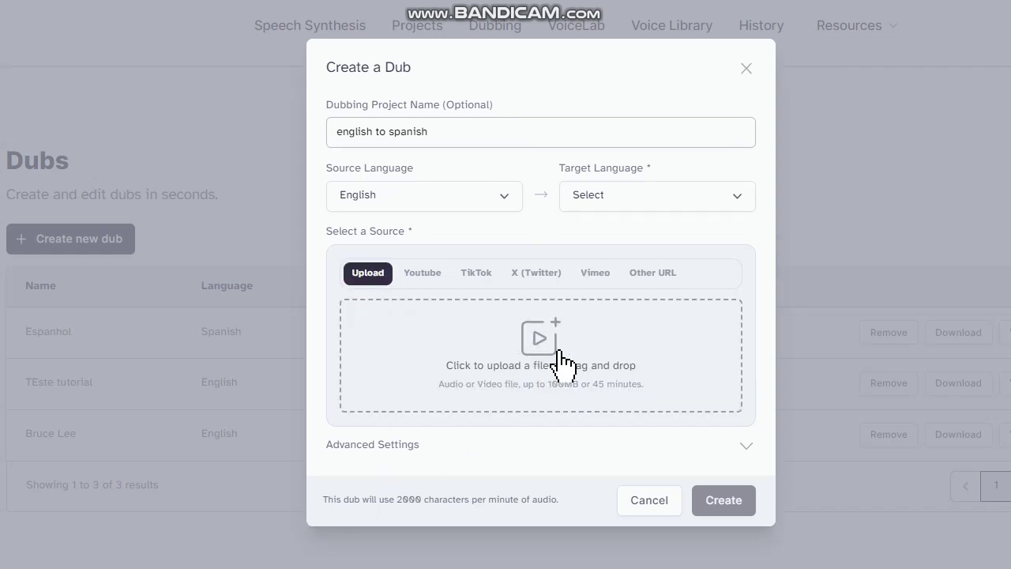
Upload example (3).mp4 from the Documents folder as the dub's source video
click(533, 356)
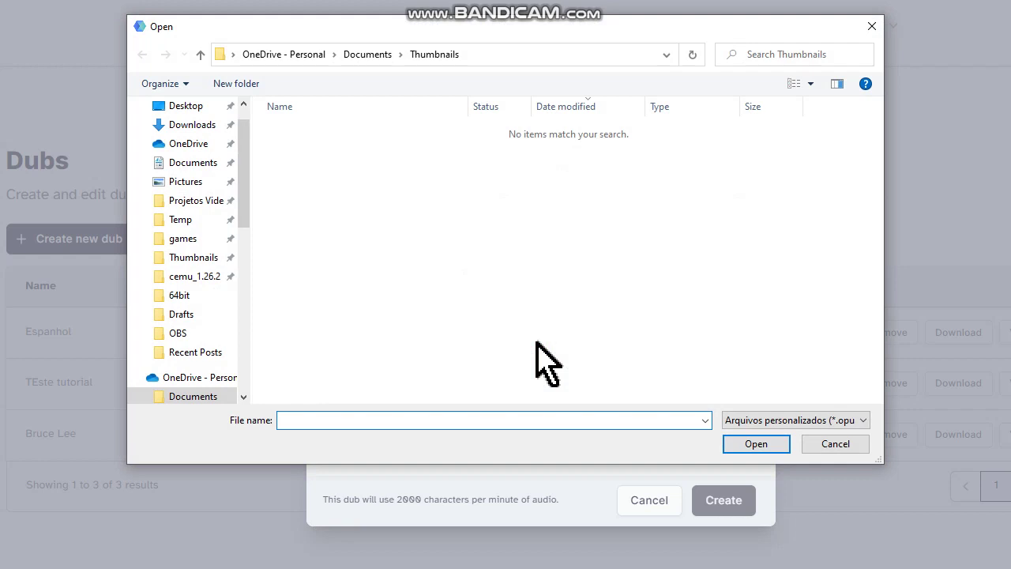
click(207, 164)
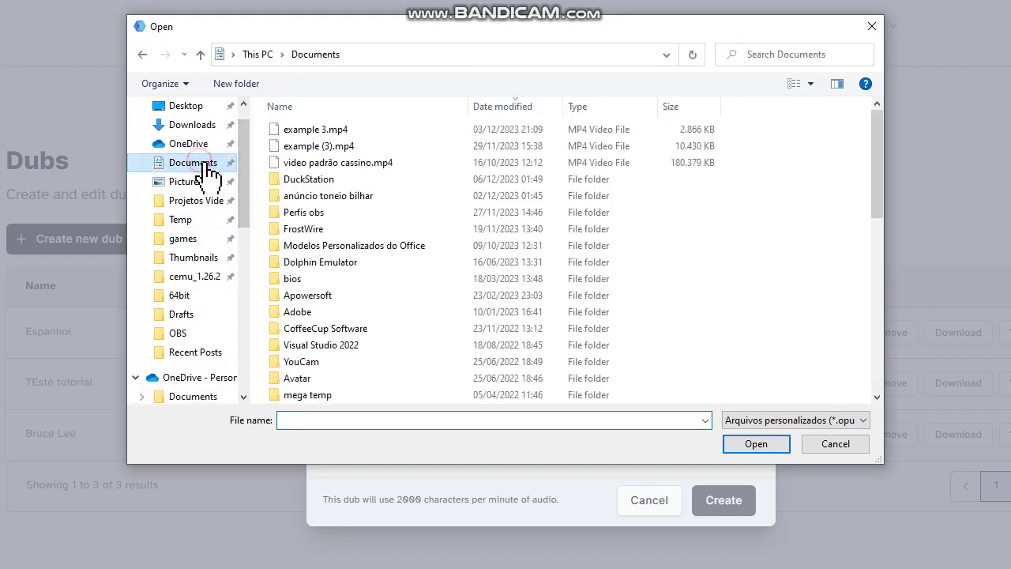
click(330, 147)
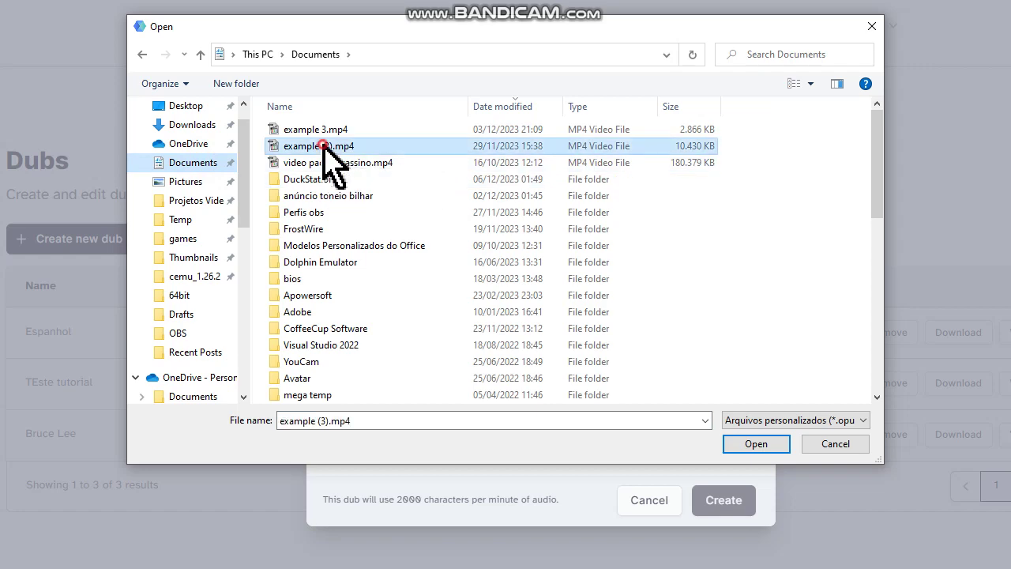
click(758, 443)
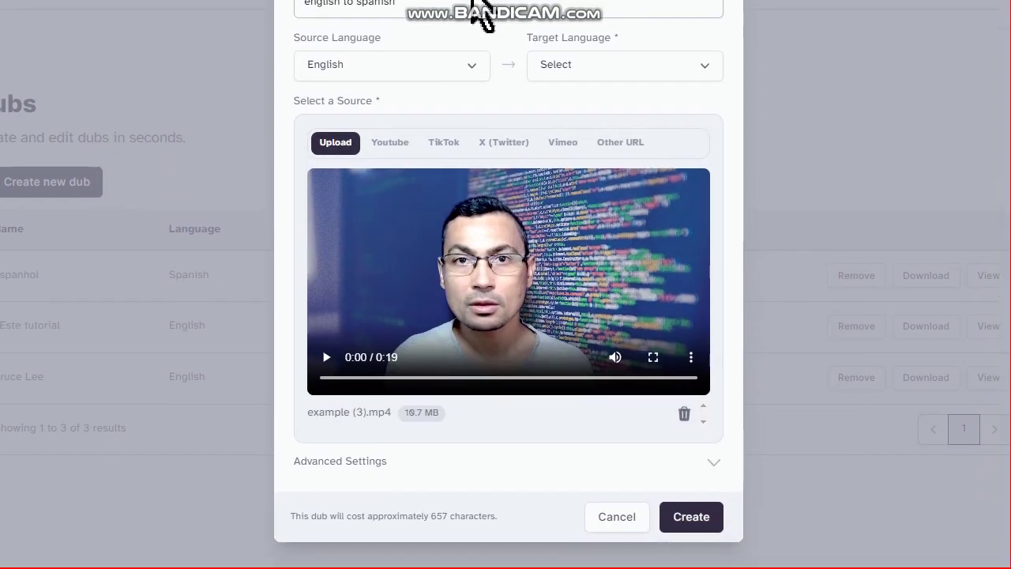
Preview the uploaded video, set the target language to Spanish, and create the dub
click(328, 370)
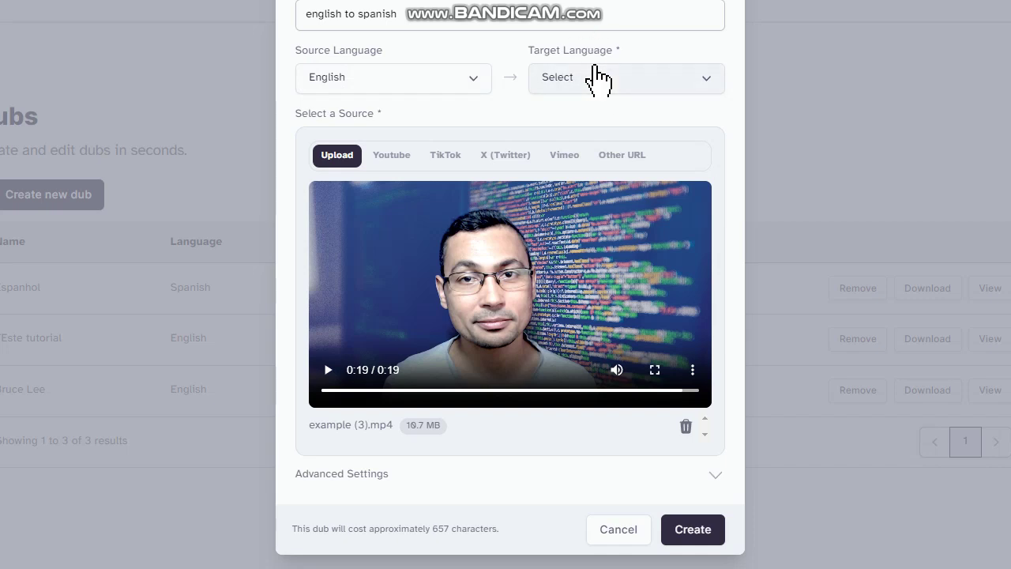
click(640, 84)
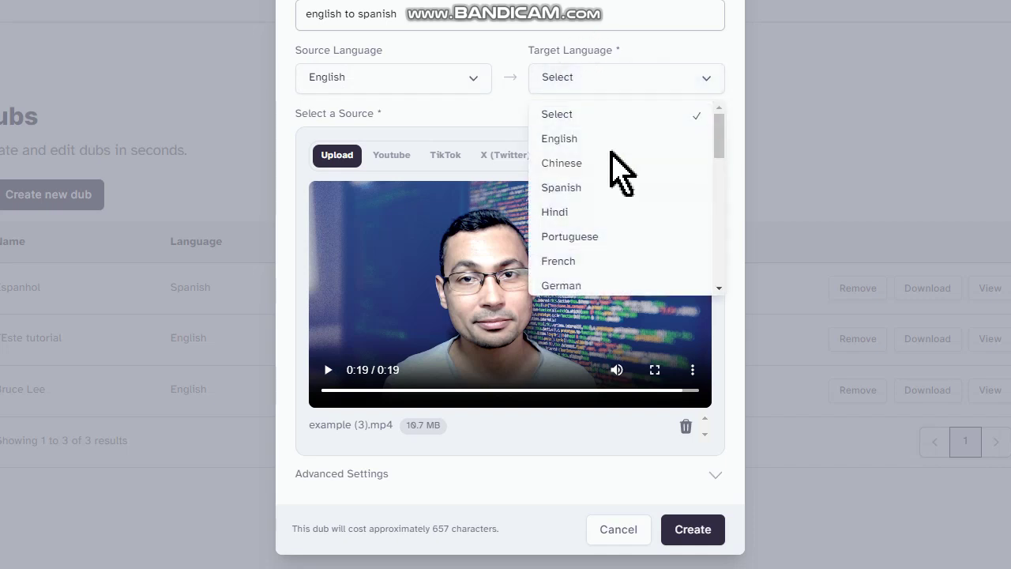
click(589, 191)
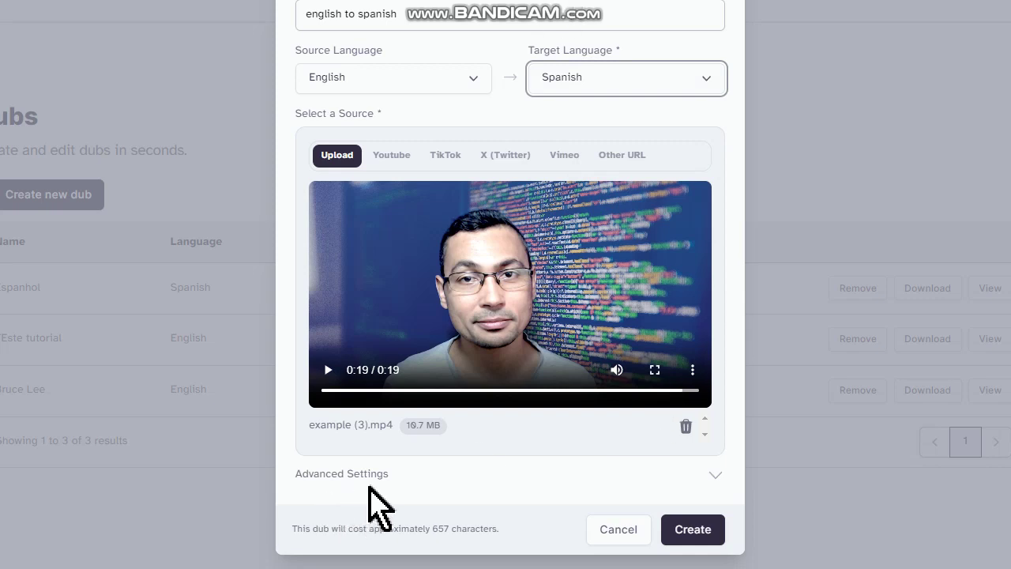
click(707, 538)
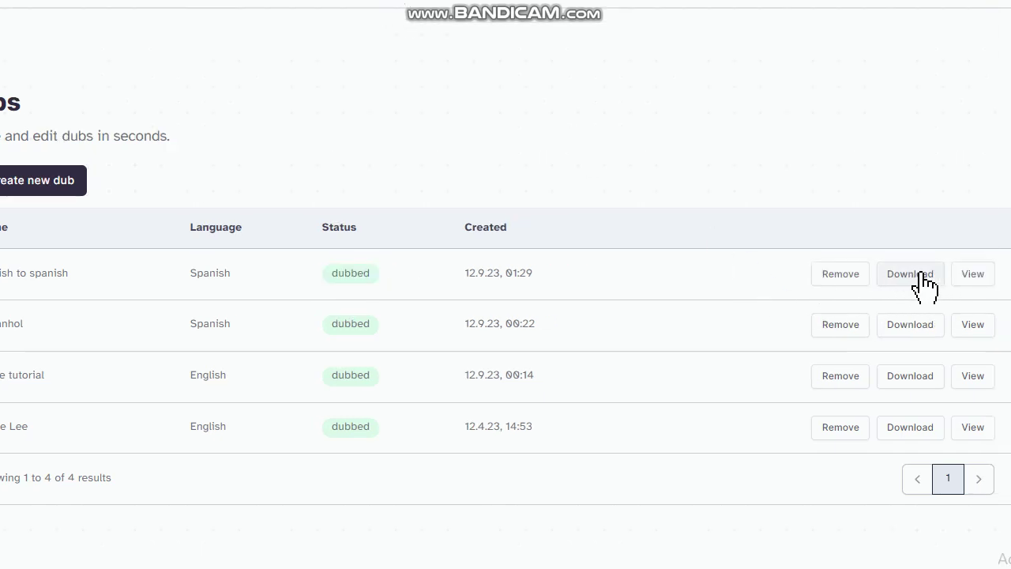
Open the details of the finished 'english to spanish' dub from the Dubs list
click(972, 274)
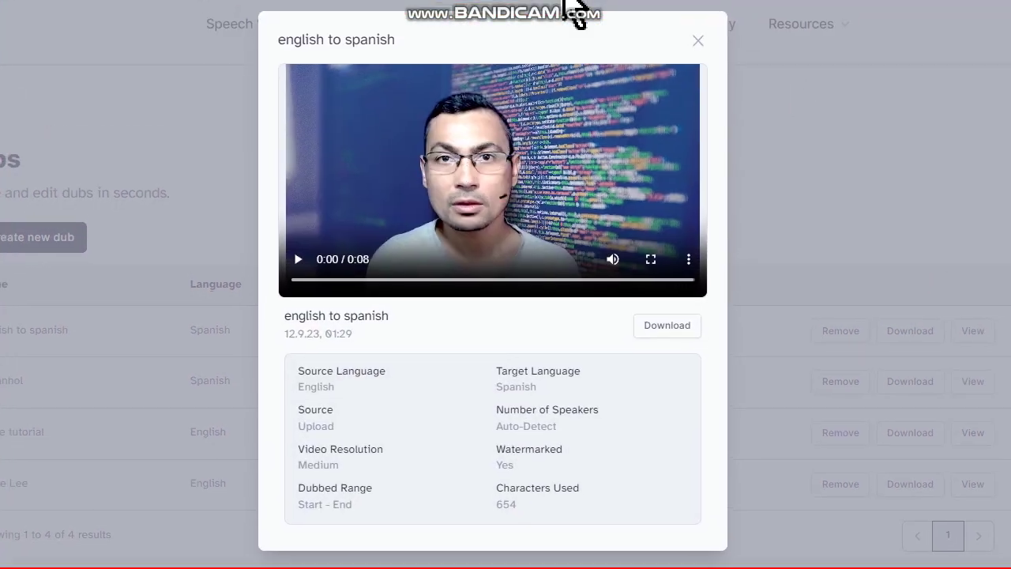
Play the Spanish-dubbed video and seek back to 0:06
click(301, 256)
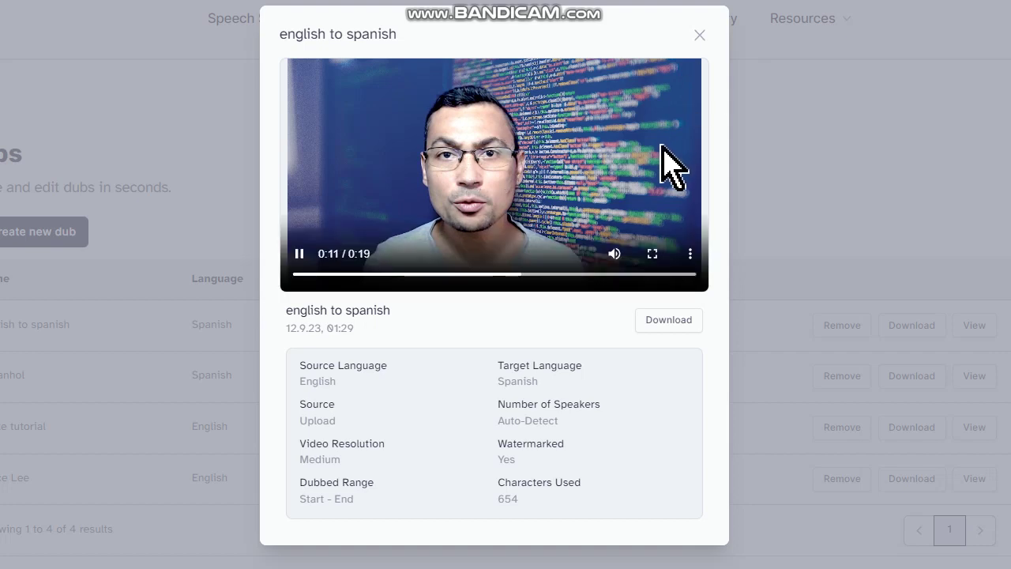
click(421, 274)
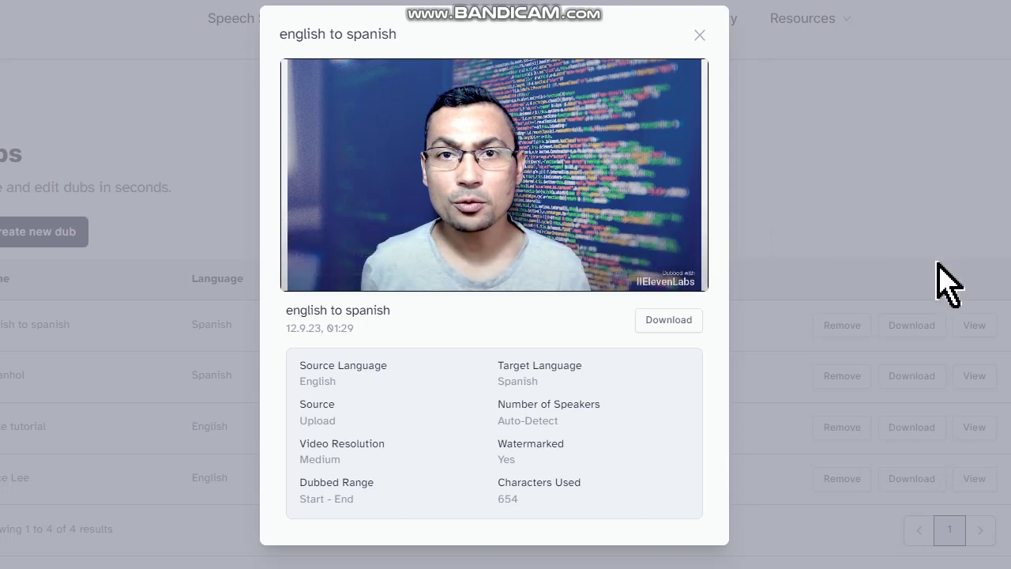
Switch the dubbed video player to fullscreen
double_click(662, 128)
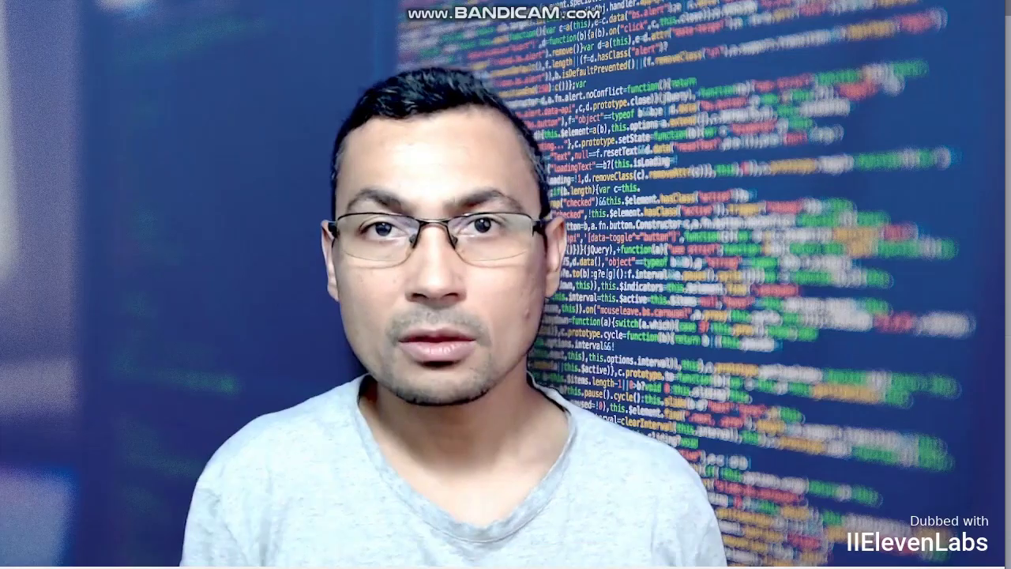